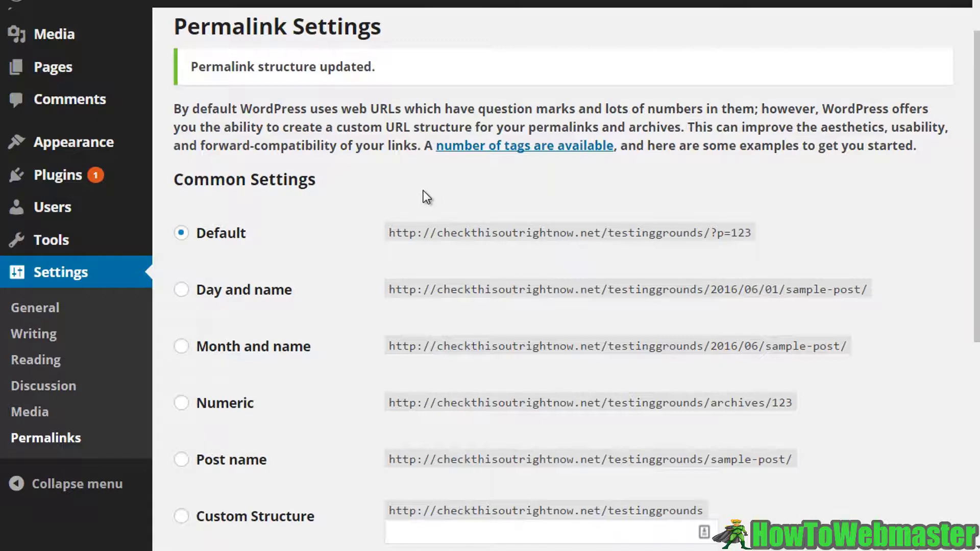
# Set the permalink structure to Post name and save the changes
pyautogui.click(239, 462)
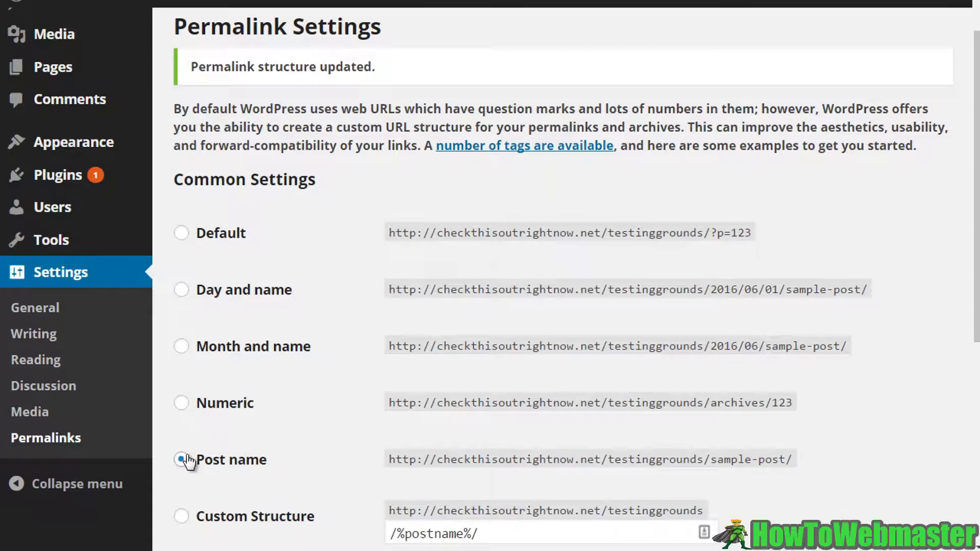
pyautogui.scroll(-5, 254, 472)
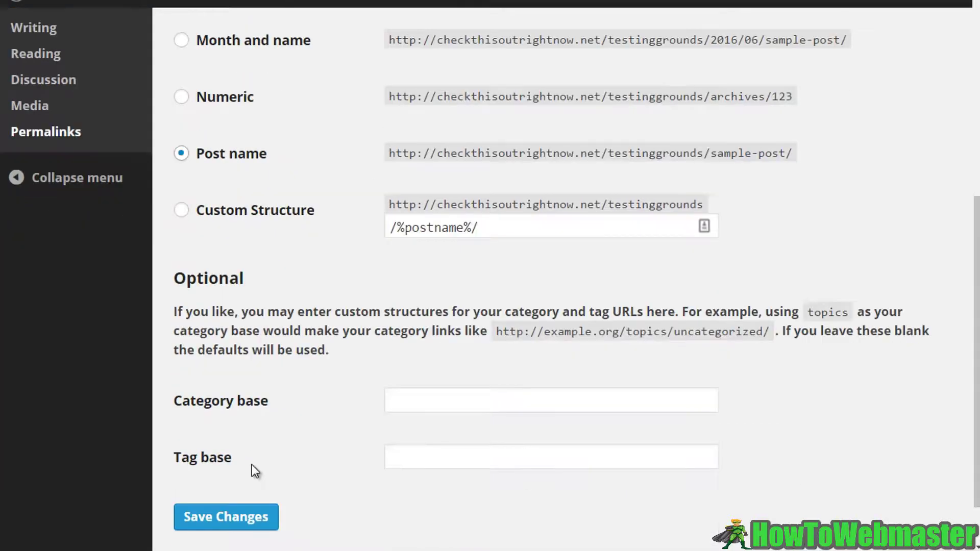
pyautogui.click(247, 528)
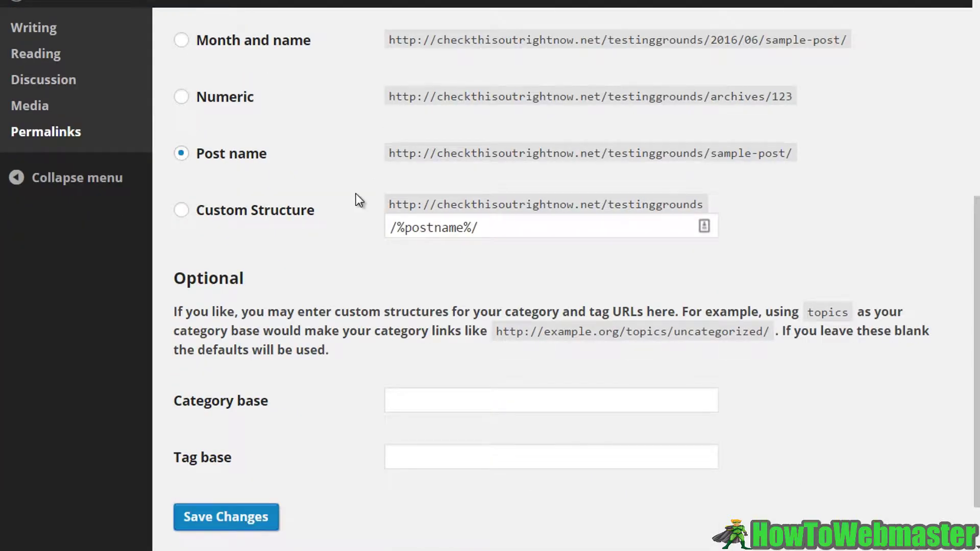
pyautogui.scroll(4, 335, 236)
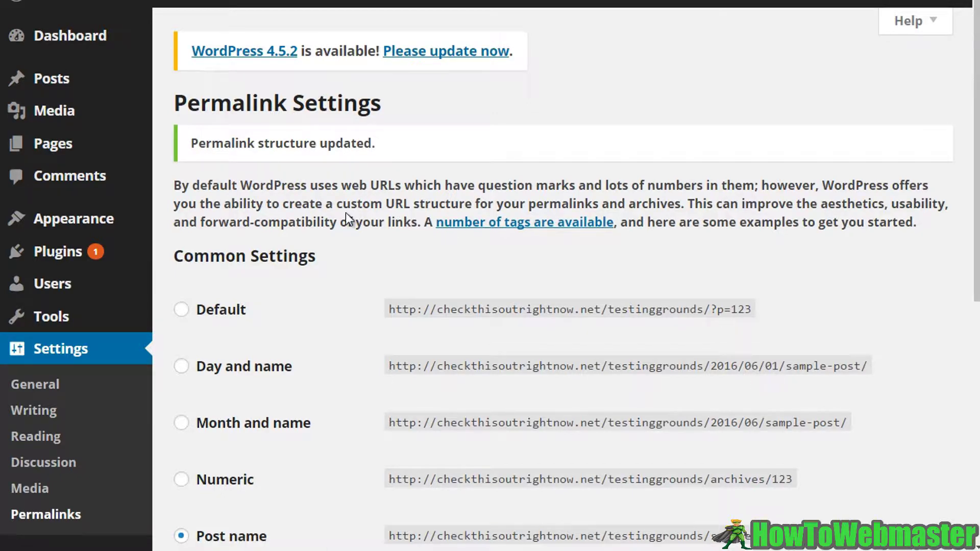
# Open the Categories page for posts, ready to fill in the new category form
pyautogui.moveTo(62, 125)
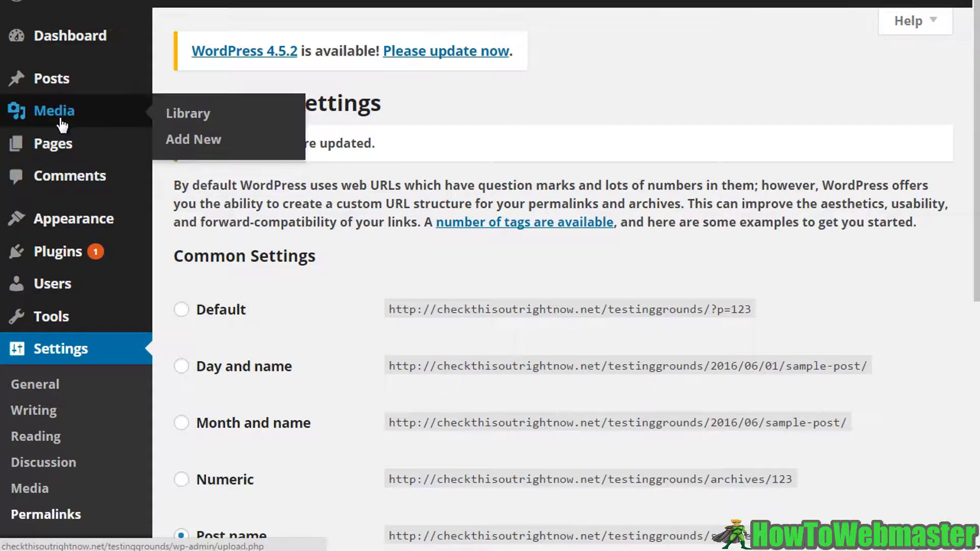
pyautogui.moveTo(82, 92)
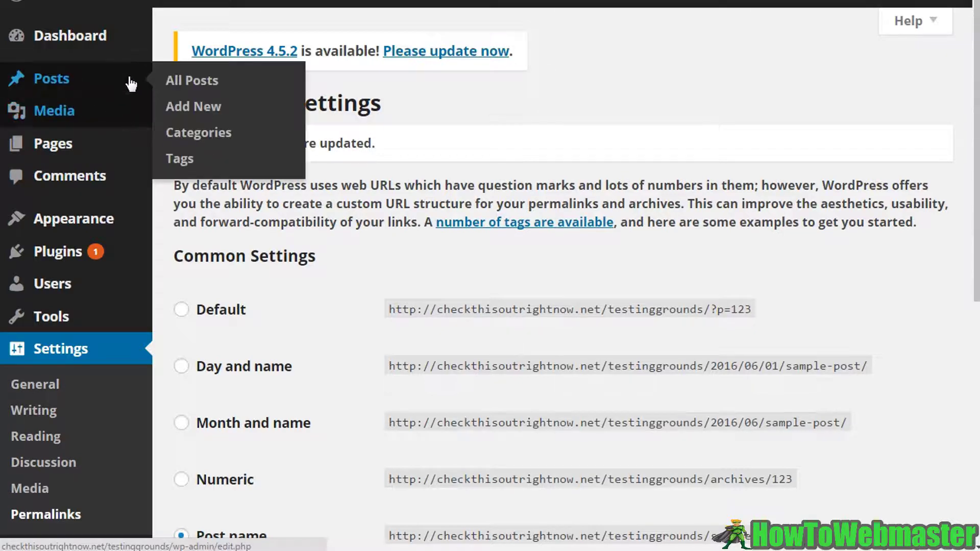
pyautogui.click(190, 131)
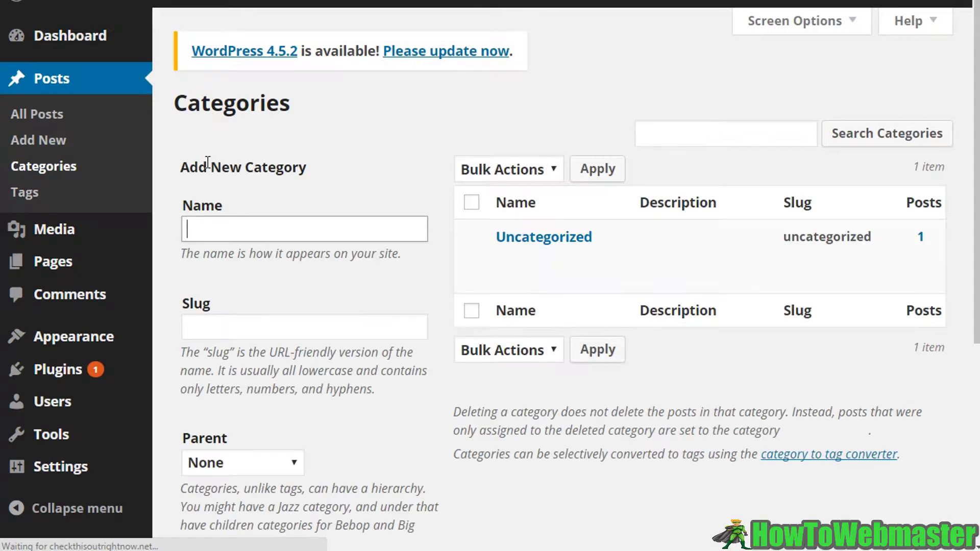
pyautogui.click(294, 228)
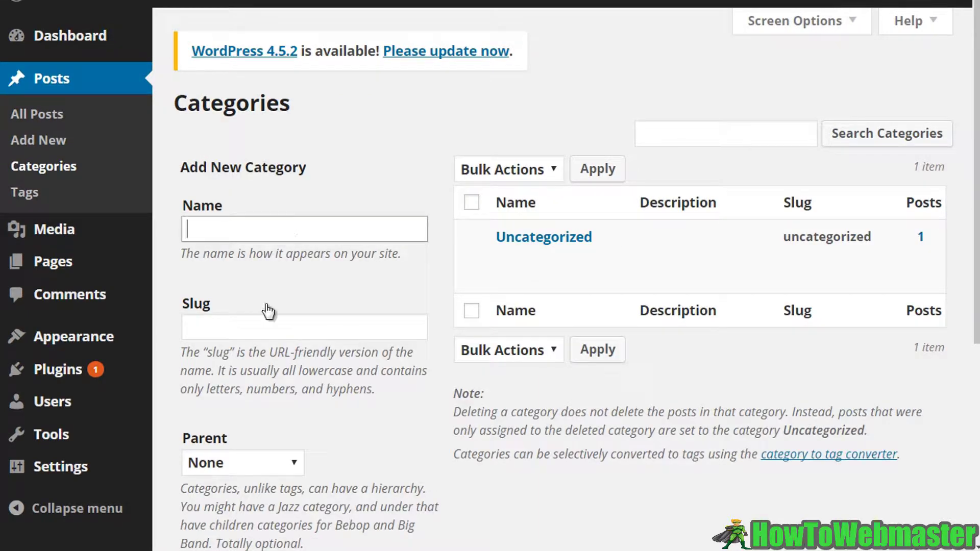
pyautogui.click(258, 327)
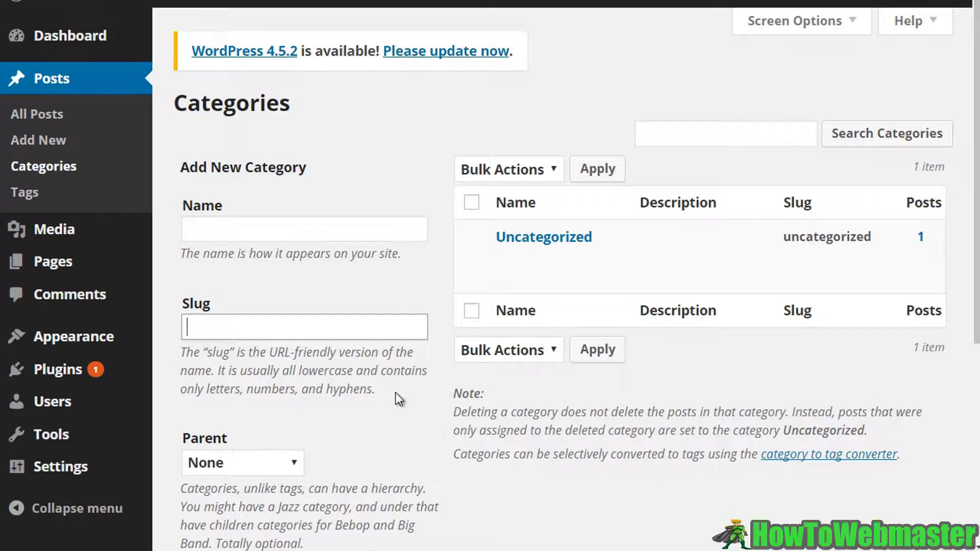
# Name the new category "Metal Roof" and set its slug to "metal-roof"
pyautogui.click(284, 227)
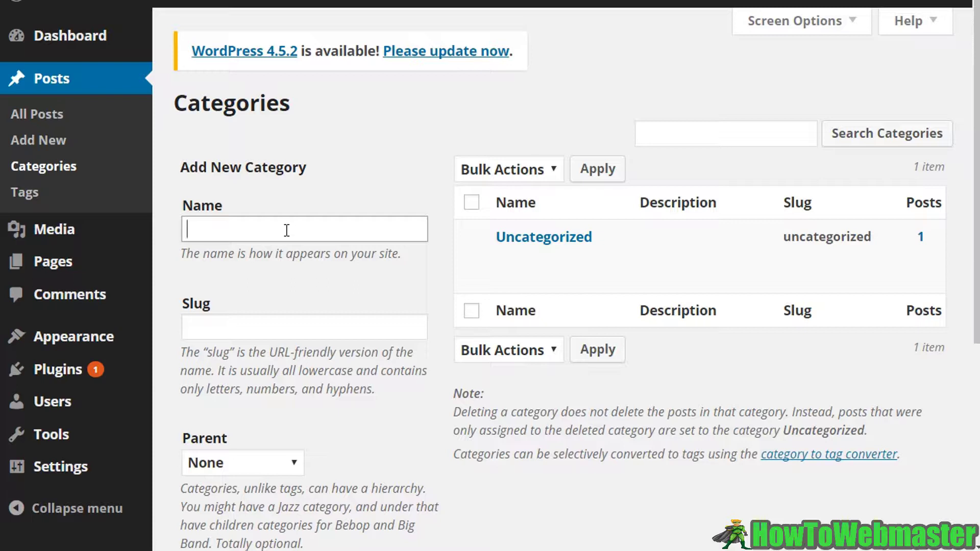
pyautogui.write('R')
pyautogui.hotkey('ctrl', 'a')
pyautogui.write('Metal Roof')
pyautogui.press('Tab')
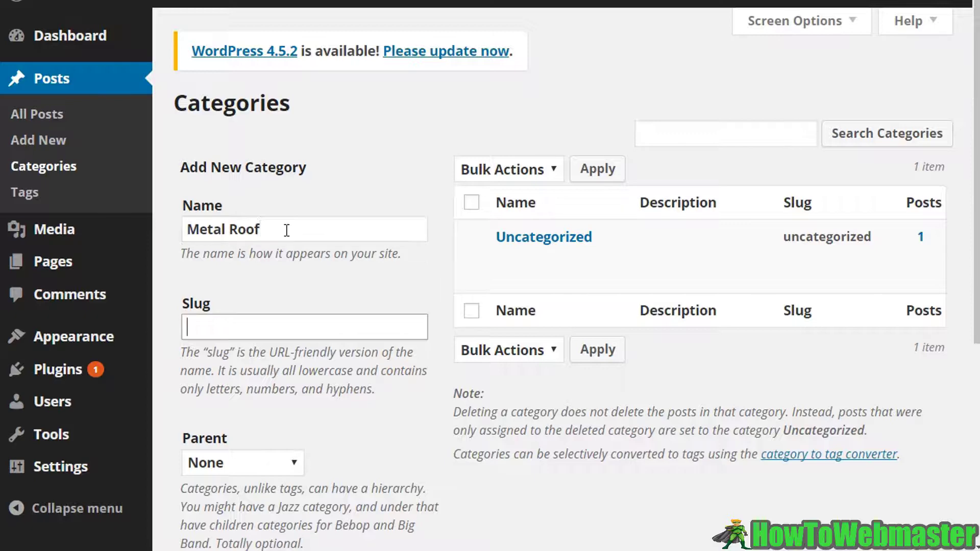
pyautogui.write('metal-roof')
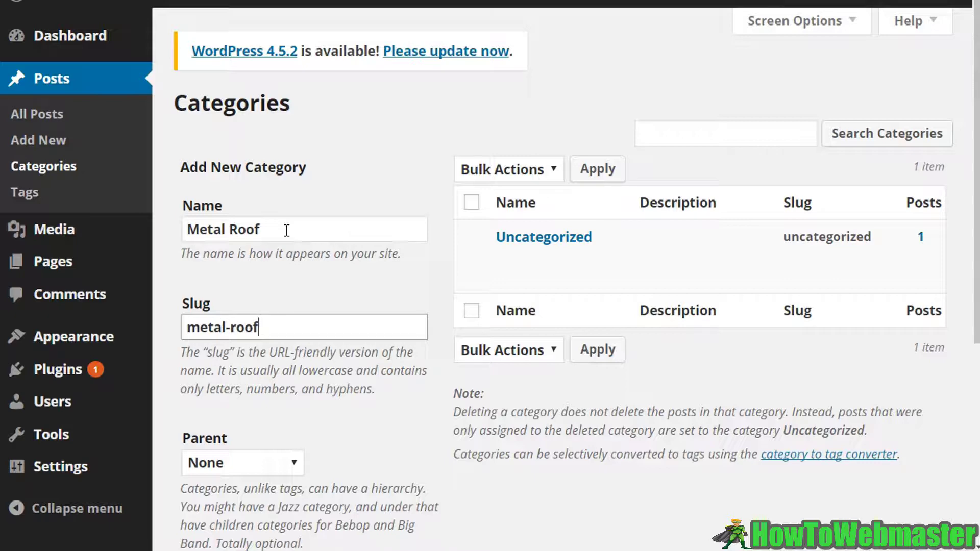
pyautogui.click(286, 231)
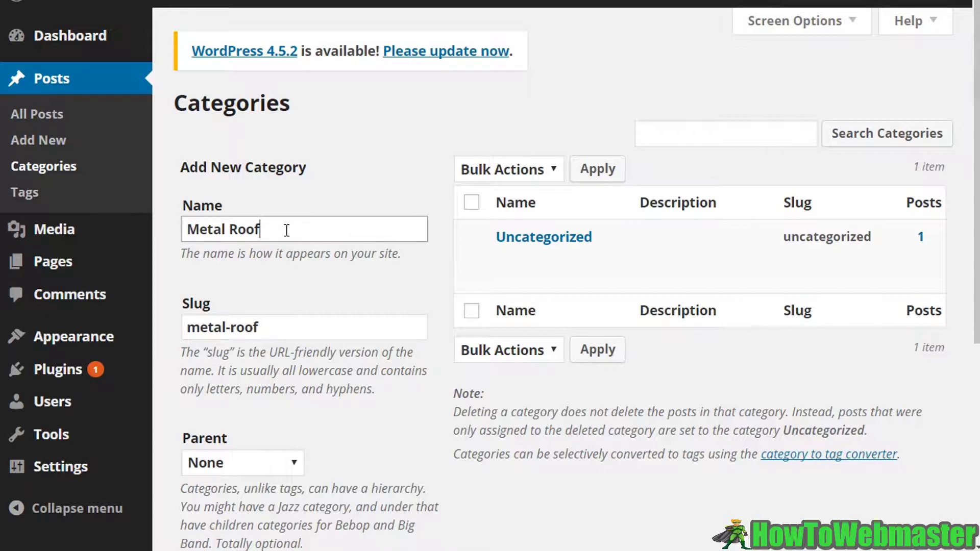
# Enter "Metal Roof Description" as the new category's description
pyautogui.scroll(-1, 285, 300)
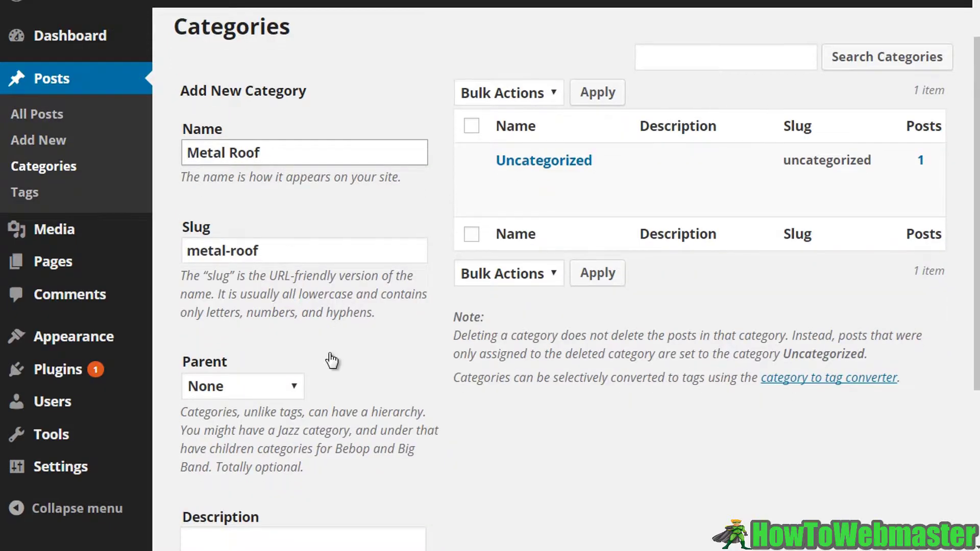
pyautogui.scroll(-2, 333, 361)
pyautogui.scroll(-1, 332, 360)
pyautogui.click(280, 299)
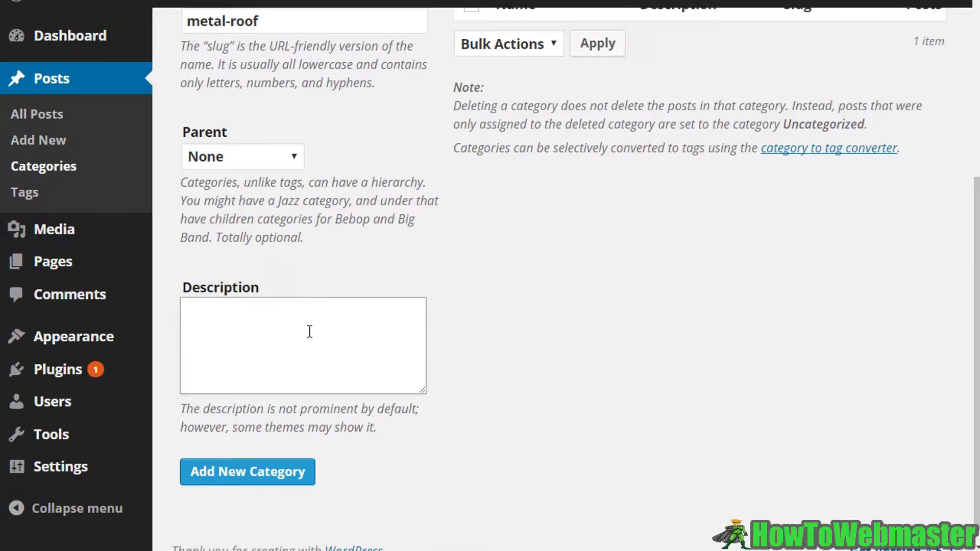
pyautogui.scroll(3, 294, 329)
pyautogui.scroll(-3, 292, 329)
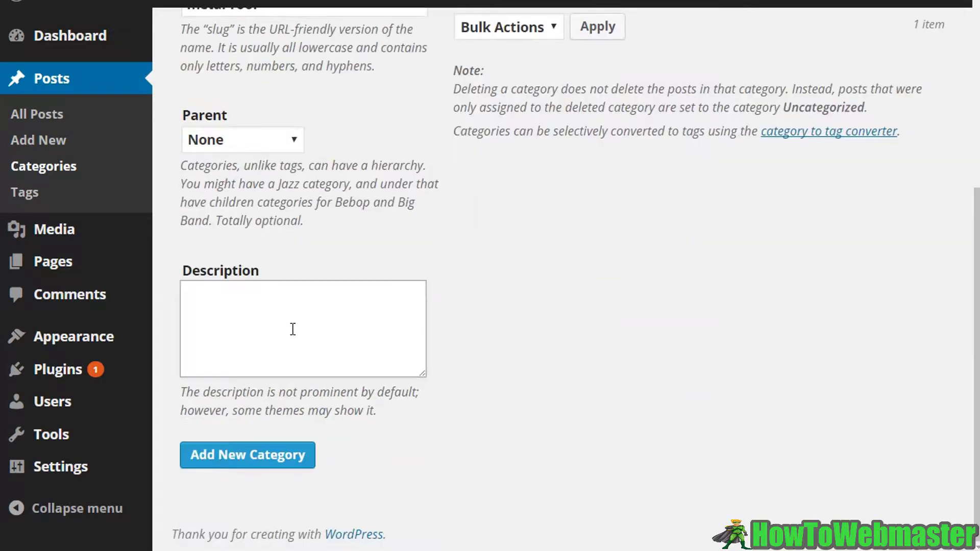
pyautogui.write('Metal Roof Description')
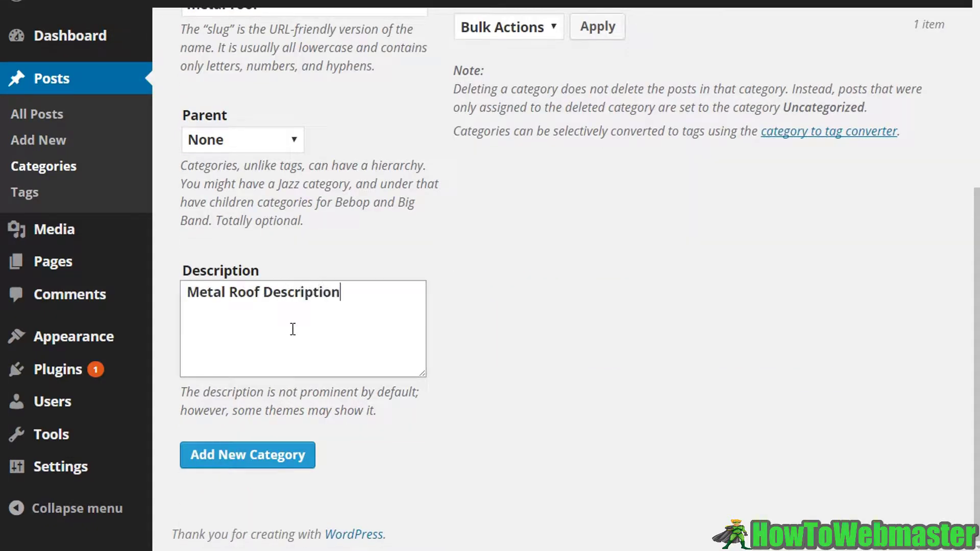
# Review the completed new category form and check the available parent category options
pyautogui.scroll(1, 292, 328)
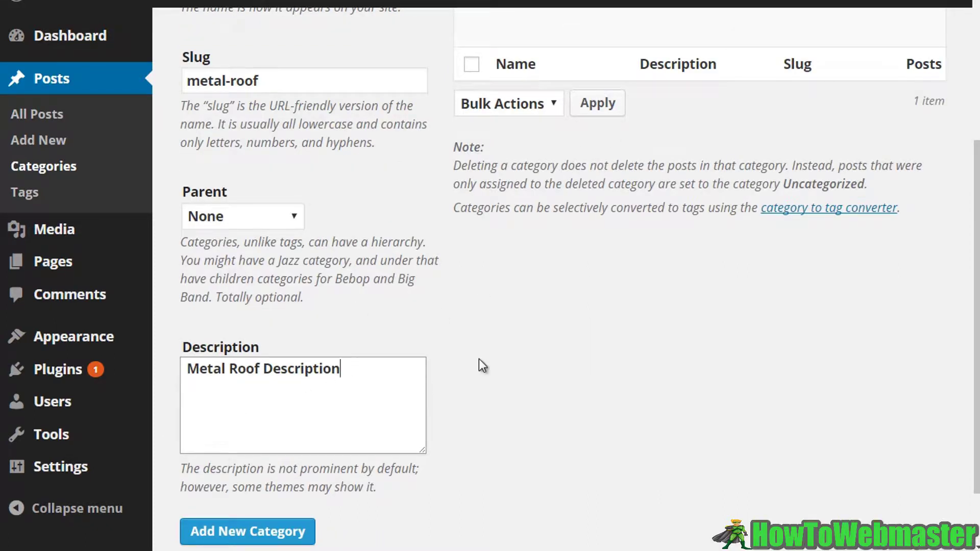
pyautogui.scroll(1, 480, 364)
pyautogui.scroll(3, 476, 359)
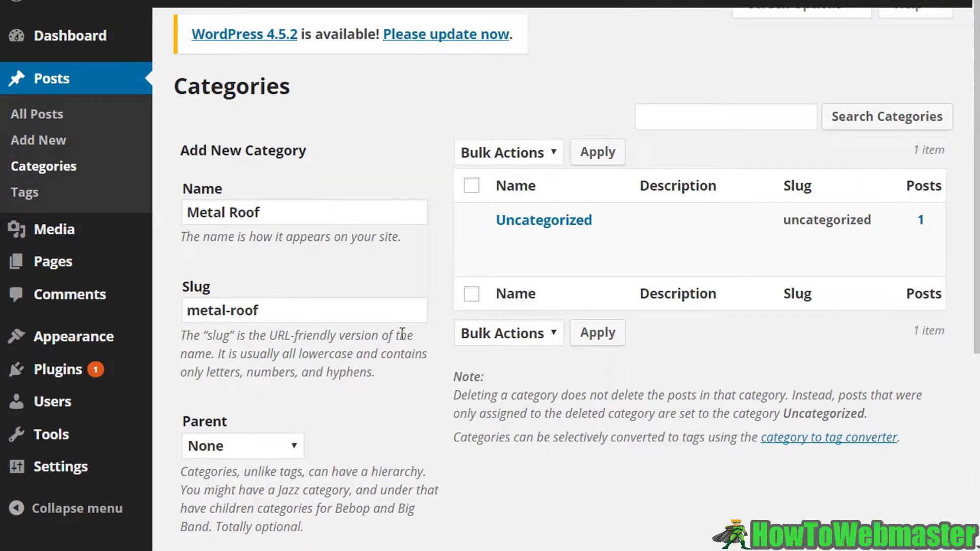
pyautogui.scroll(-5, 394, 368)
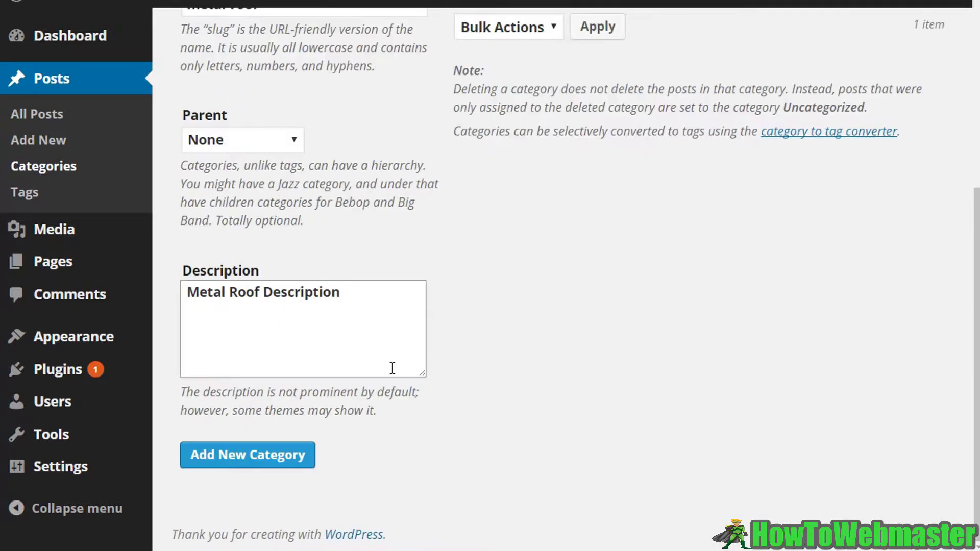
pyautogui.scroll(1, 391, 324)
pyautogui.scroll(4, 391, 323)
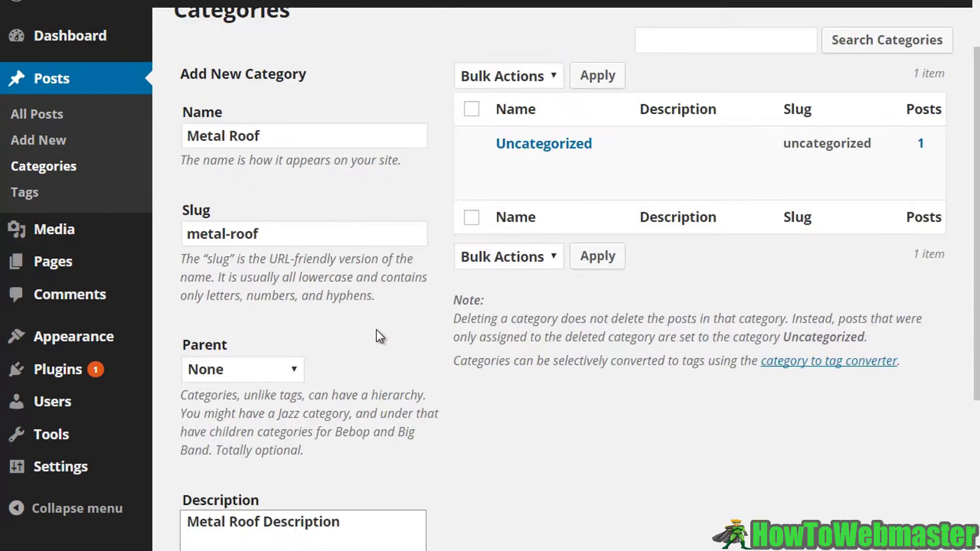
pyautogui.click(239, 376)
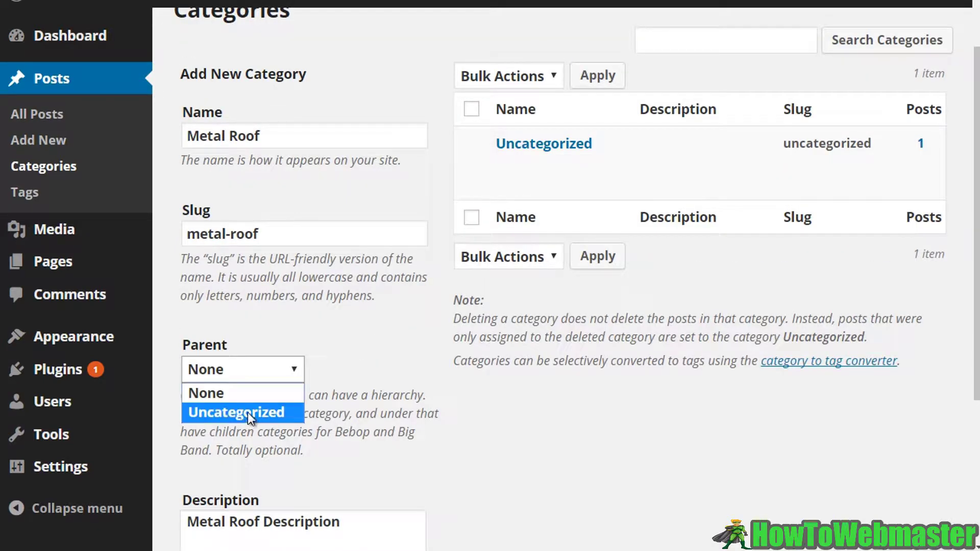
pyautogui.click(336, 386)
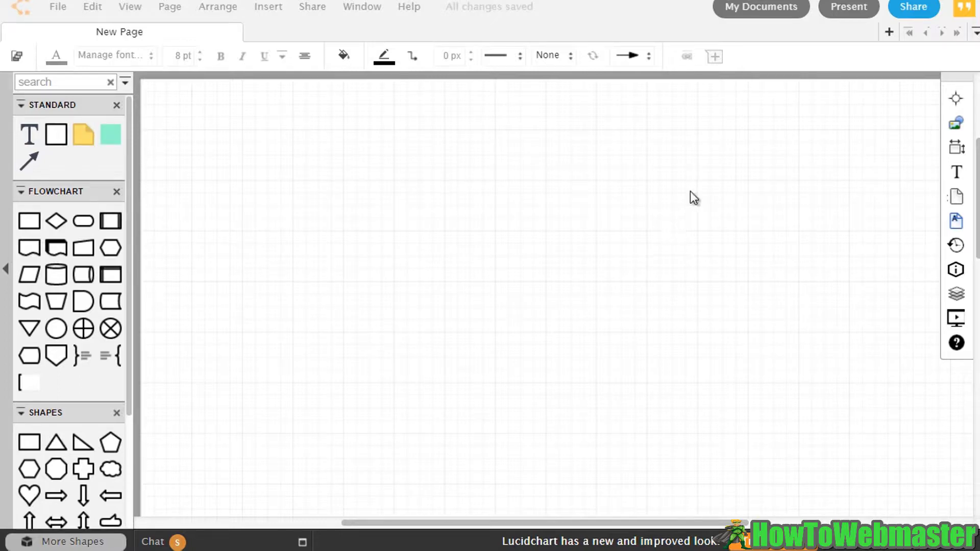
# Switch to Lucidchart and place a square text block in the upper part of the blank page
pyautogui.moveTo(249, 223); pyautogui.dragTo(317, 241)
pyautogui.moveTo(385, 243); pyautogui.dragTo(409, 240)
pyautogui.press('Delete')
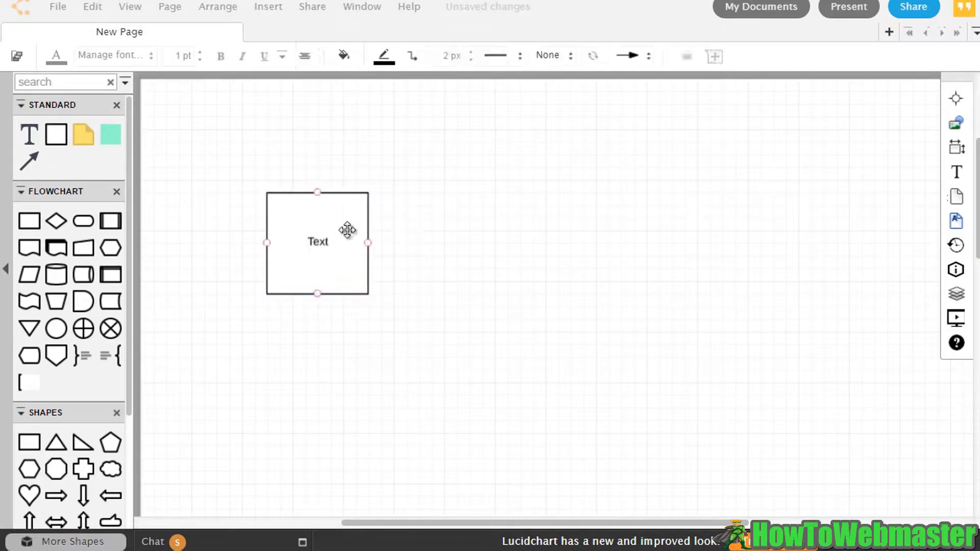
pyautogui.moveTo(335, 210); pyautogui.dragTo(322, 196)
# Paste two copies of the square block and align them in an evenly spaced row beside the original
pyautogui.hotkey('ctrl', 'v')
pyautogui.moveTo(558, 300); pyautogui.dragTo(494, 230)
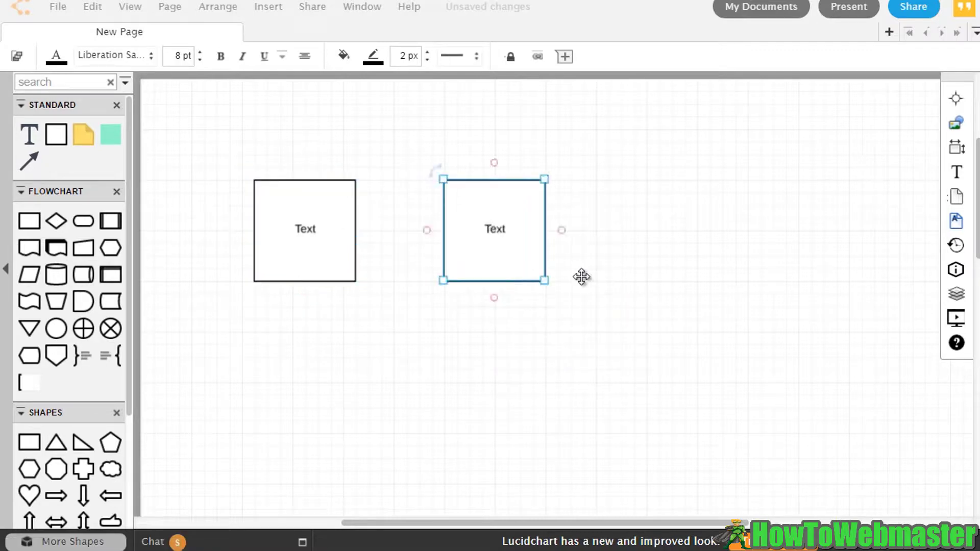
pyautogui.hotkey('ctrl', 'v')
pyautogui.moveTo(636, 276); pyautogui.dragTo(703, 219)
pyautogui.click(620, 348)
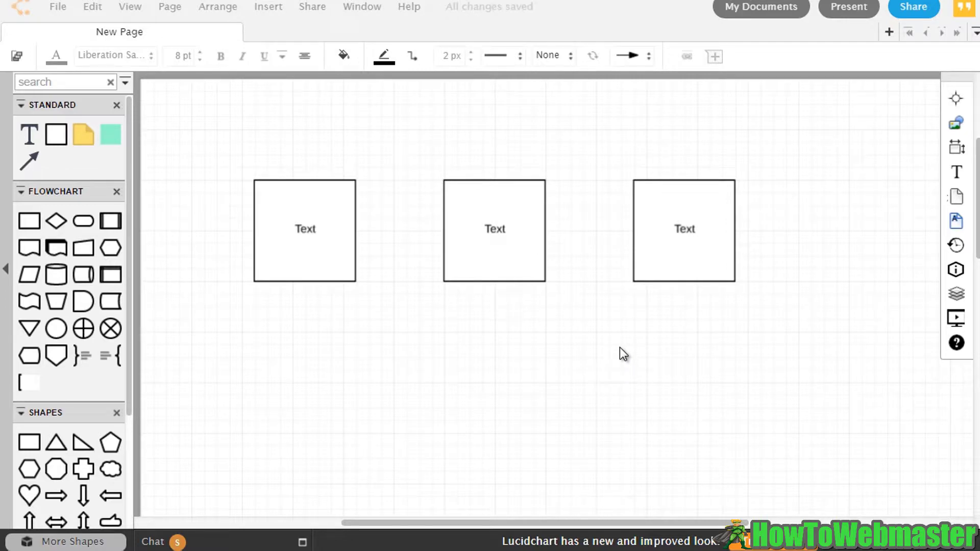
# Replace the first square's placeholder text with "Researching"
pyautogui.doubleClick(304, 229)
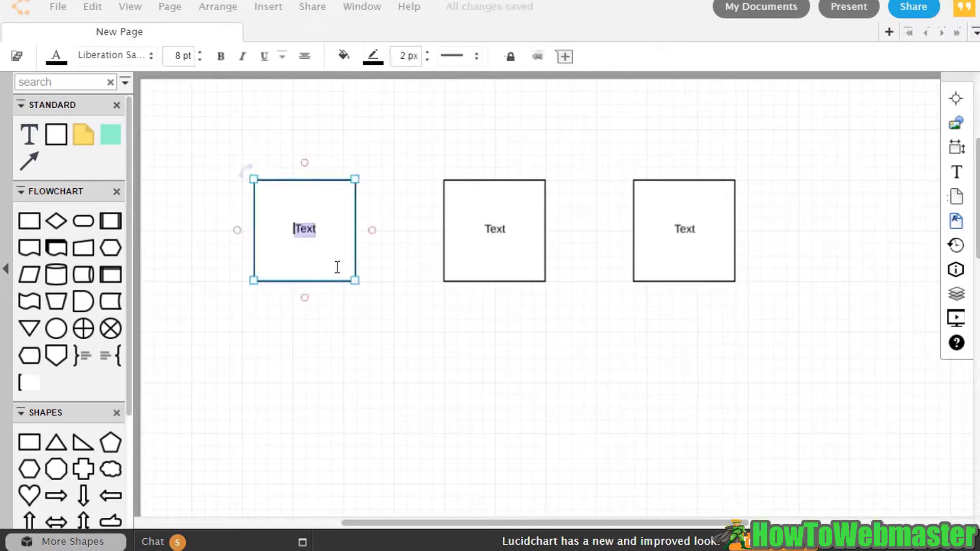
pyautogui.write('Re')
pyautogui.press('BackSpace')
pyautogui.press('BackSpace')
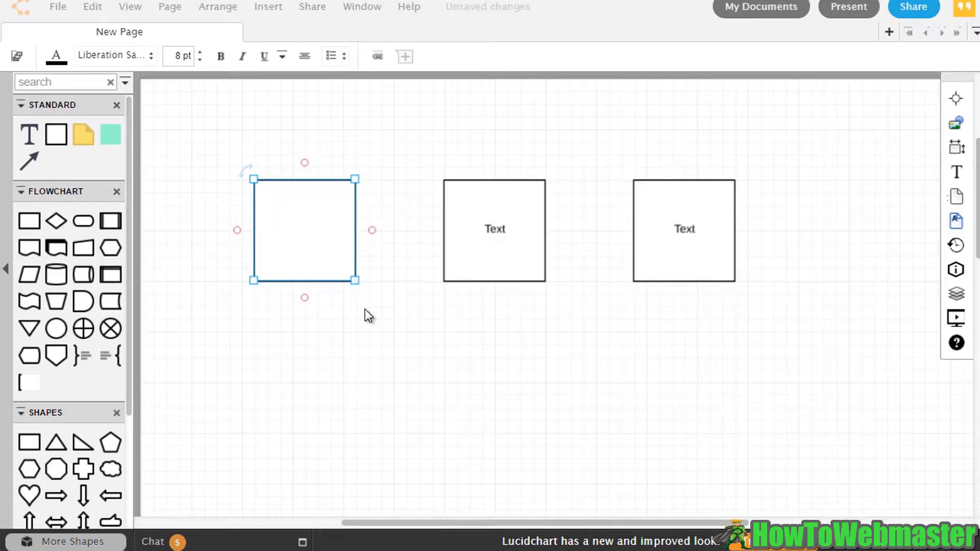
pyautogui.write('Researching')
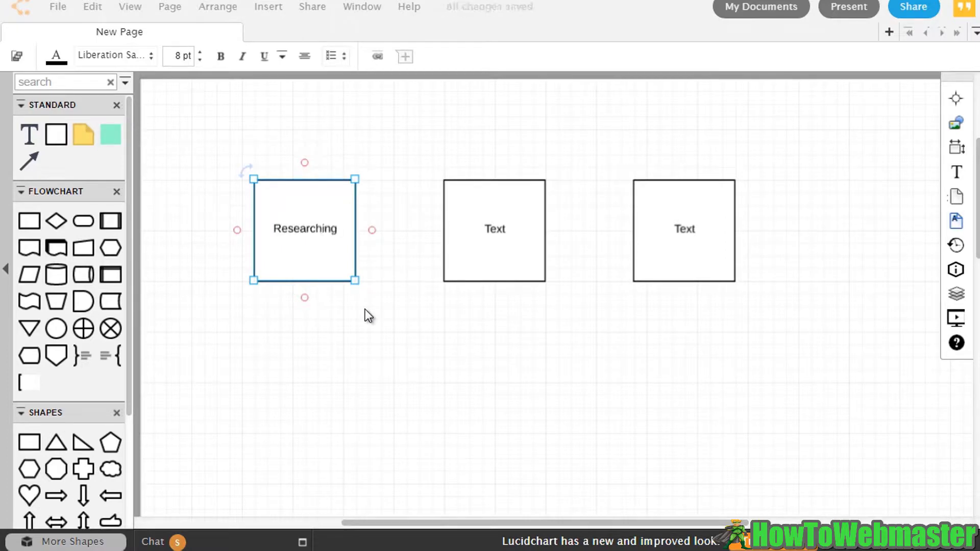
# Label the middle square "Comparing" and the last square in the row "Buying"
pyautogui.doubleClick(490, 228)
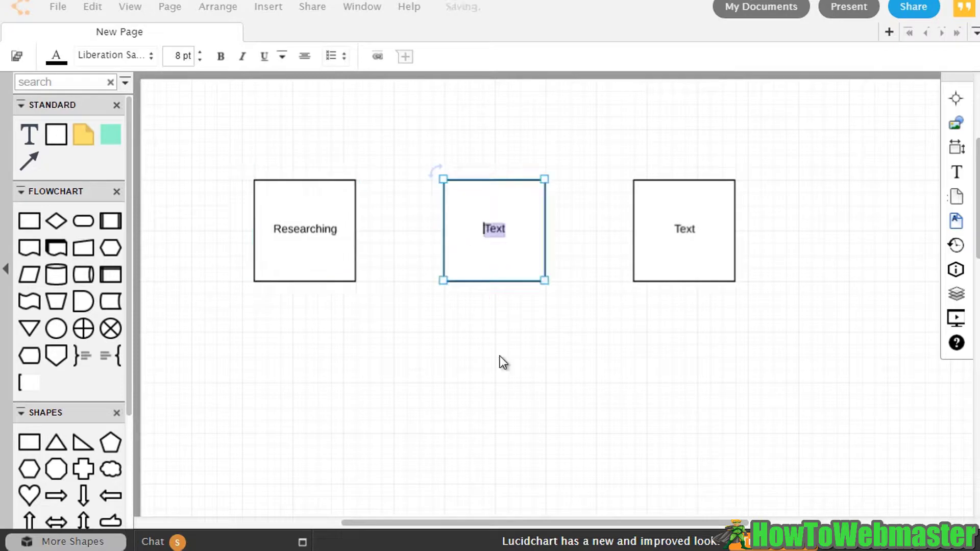
pyautogui.write('Comparing')
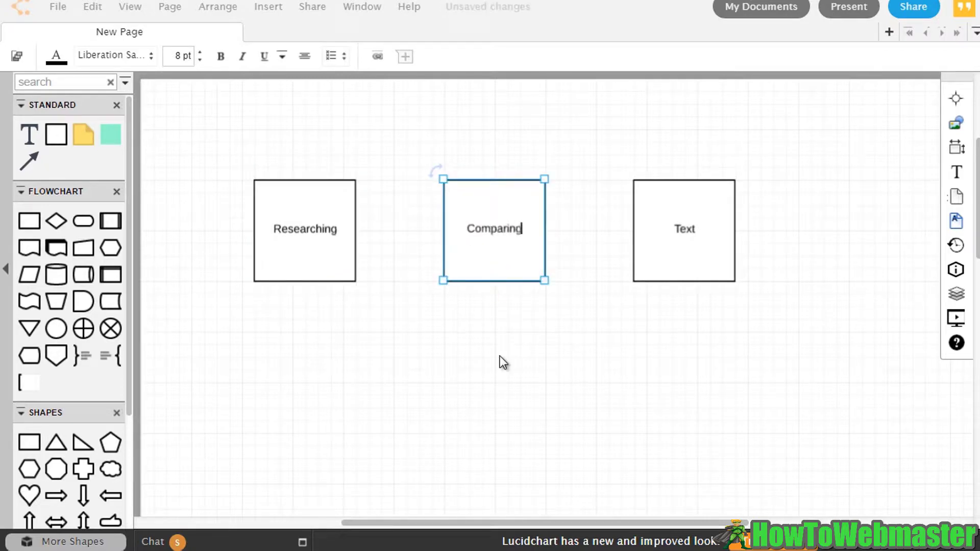
pyautogui.click(676, 232)
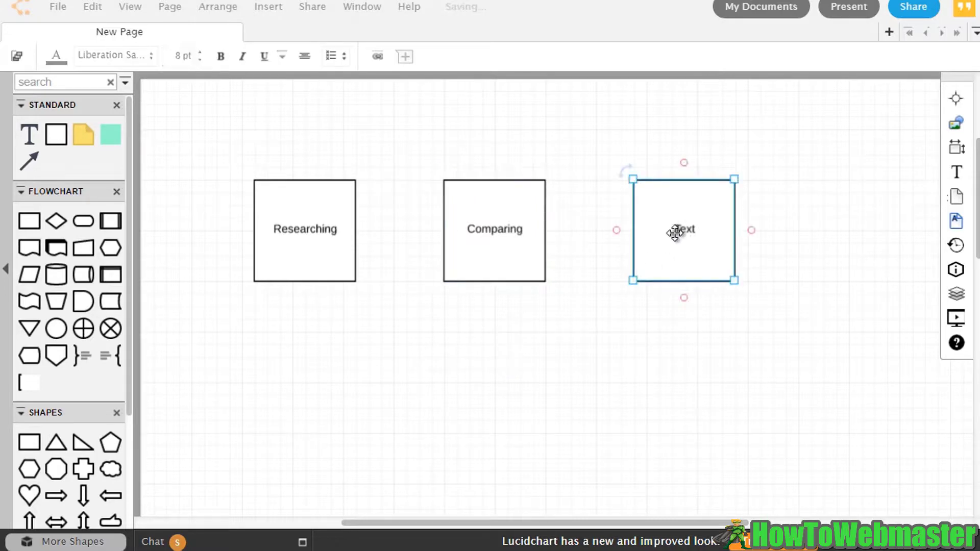
pyautogui.doubleClick(684, 227)
pyautogui.write('Buying')
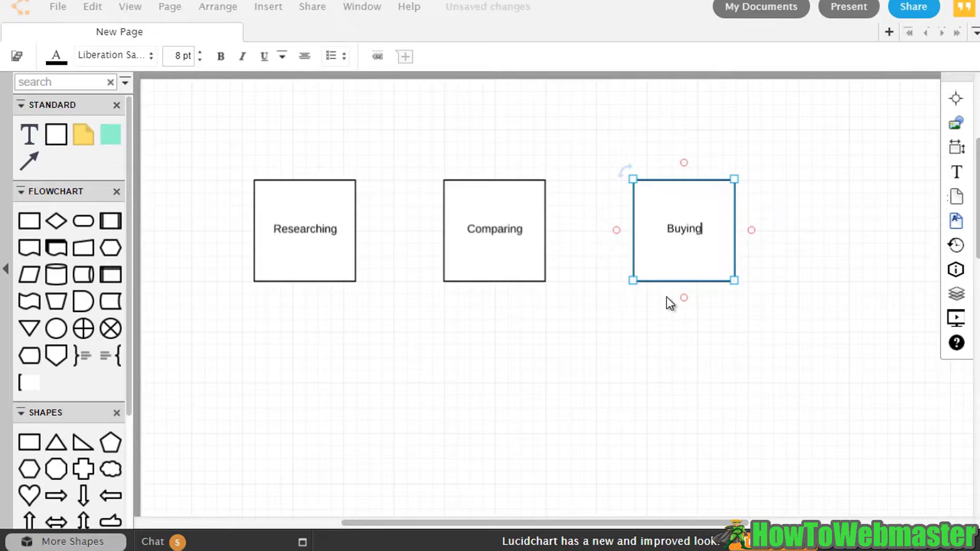
pyautogui.click(543, 384)
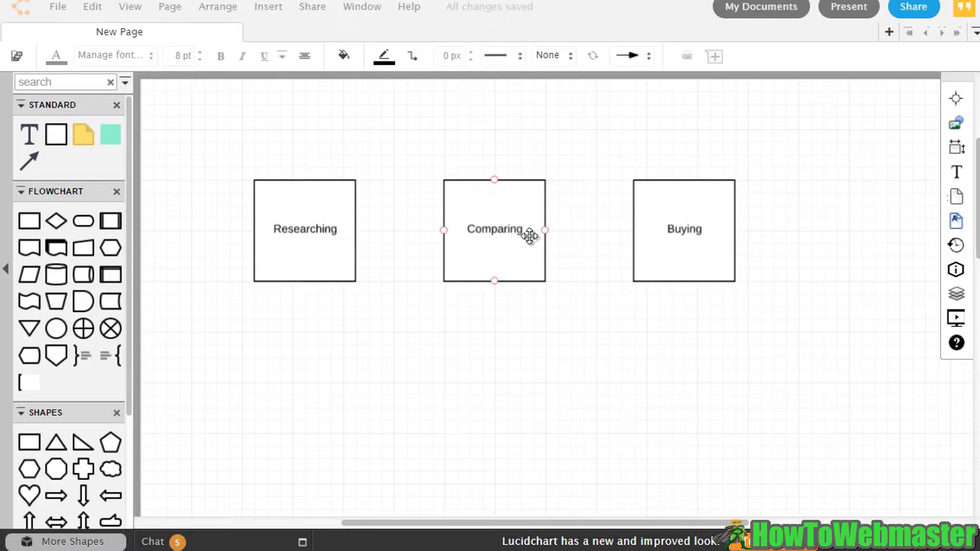
pyautogui.click(331, 244)
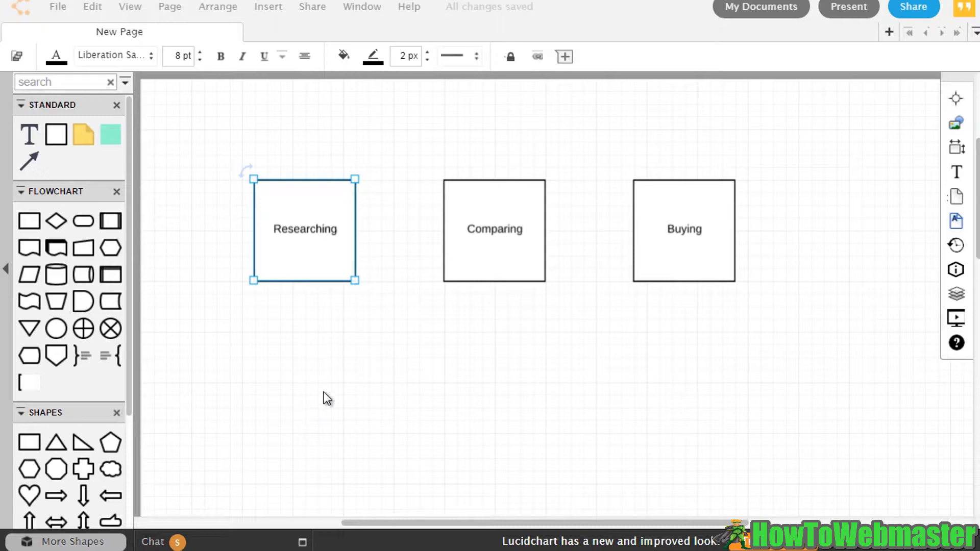
pyautogui.click(499, 239)
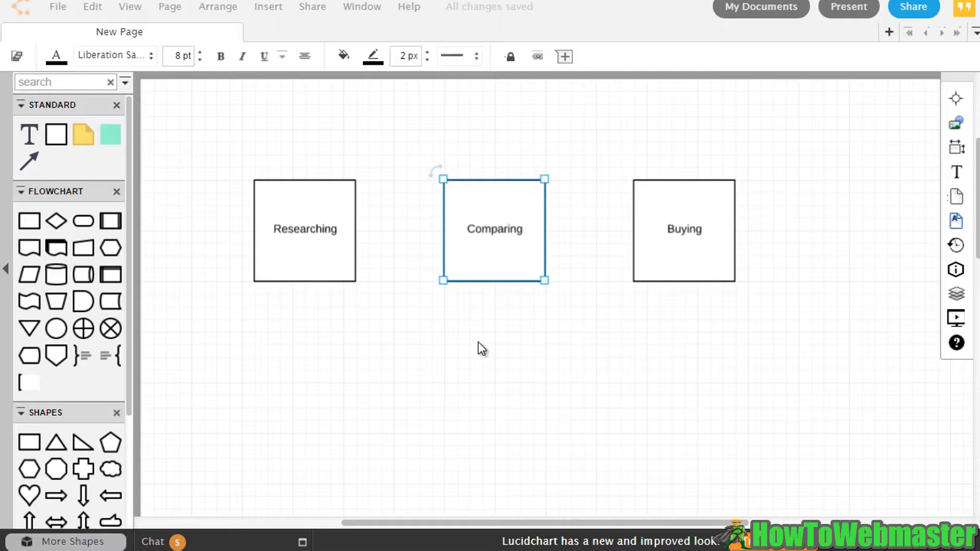
pyautogui.click(531, 330)
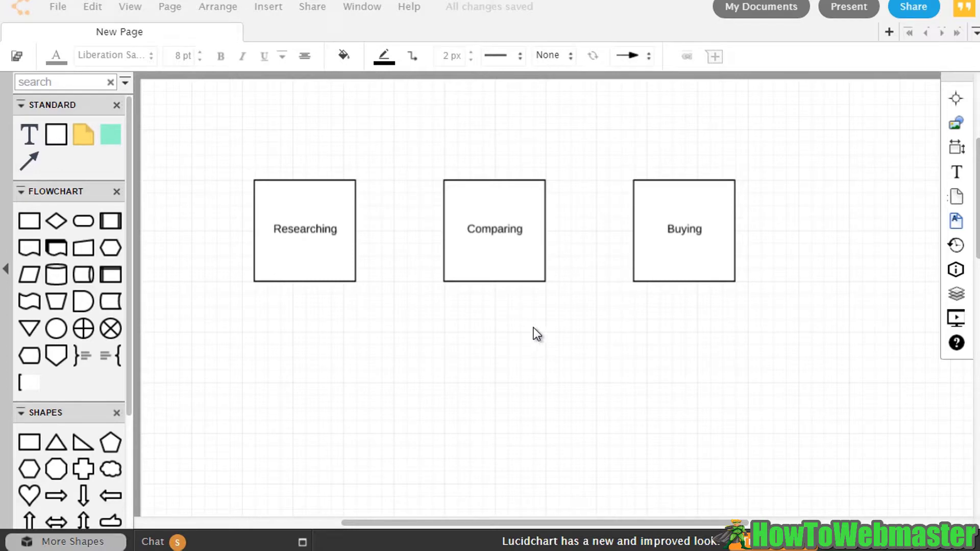
pyautogui.click(685, 266)
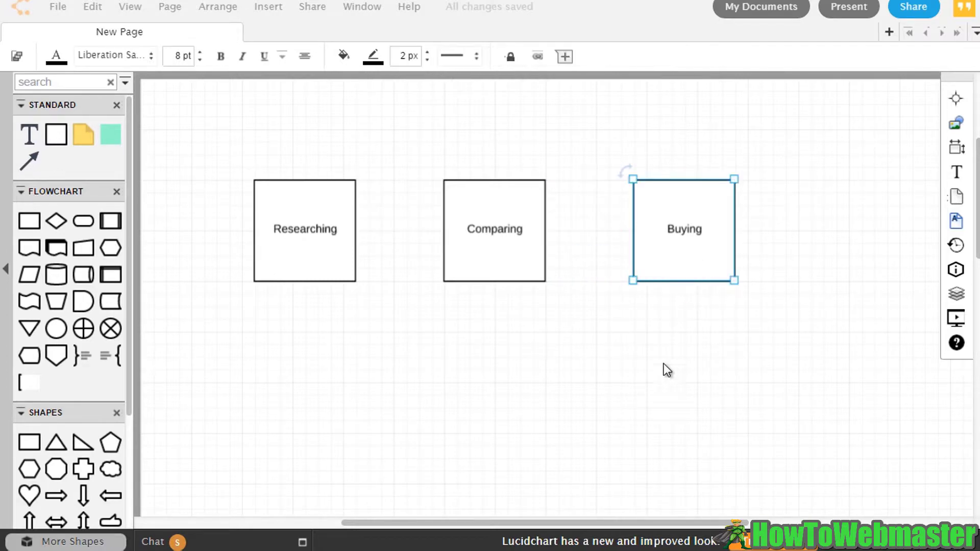
# Extend the "Buying" square's label to read "Buying / Getting People On Your List"
pyautogui.doubleClick(695, 240)
pyautogui.click(713, 232)
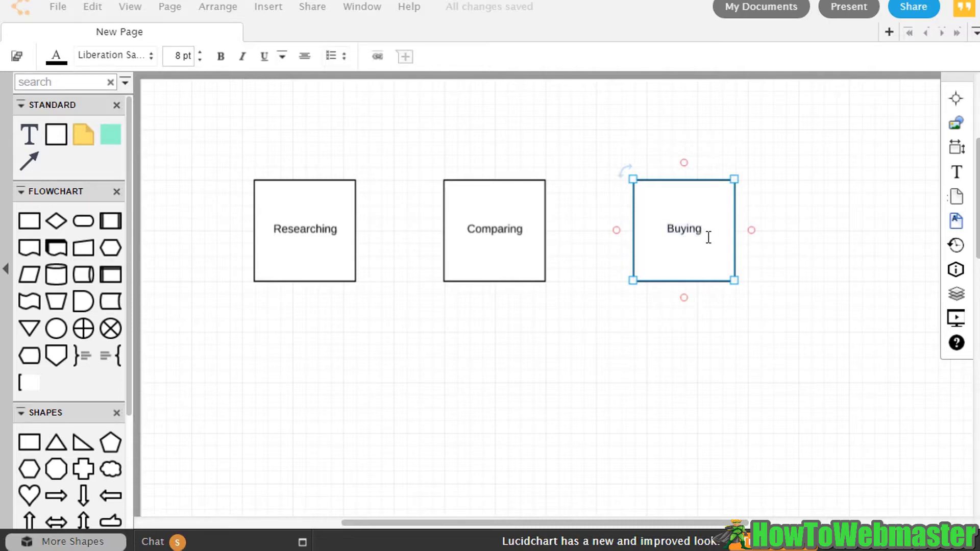
pyautogui.write('/ Getting Peopl')
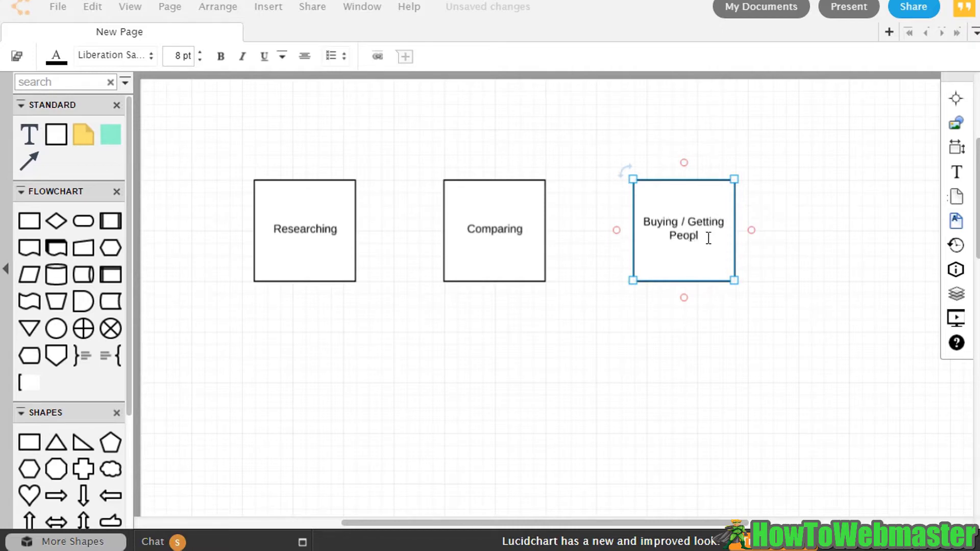
pyautogui.write('e On Your List')
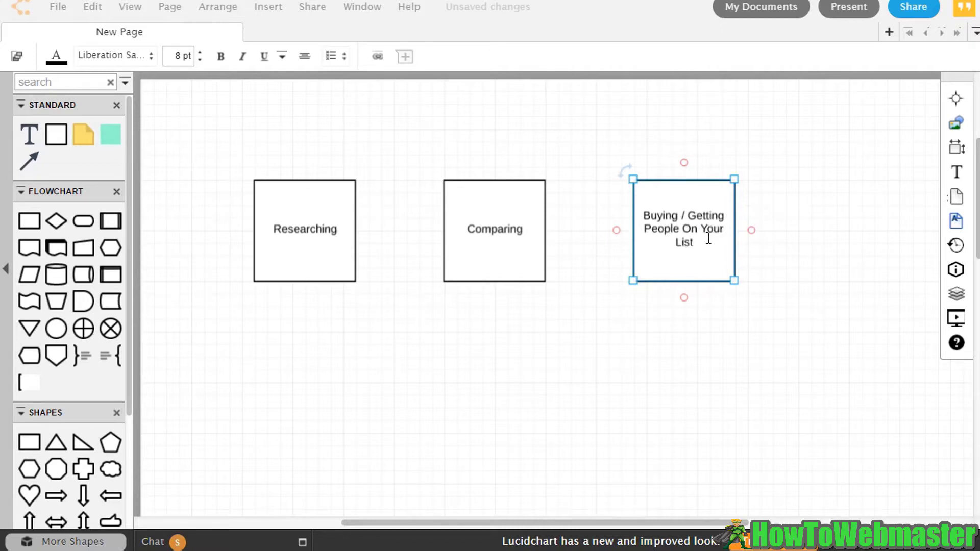
pyautogui.click(496, 251)
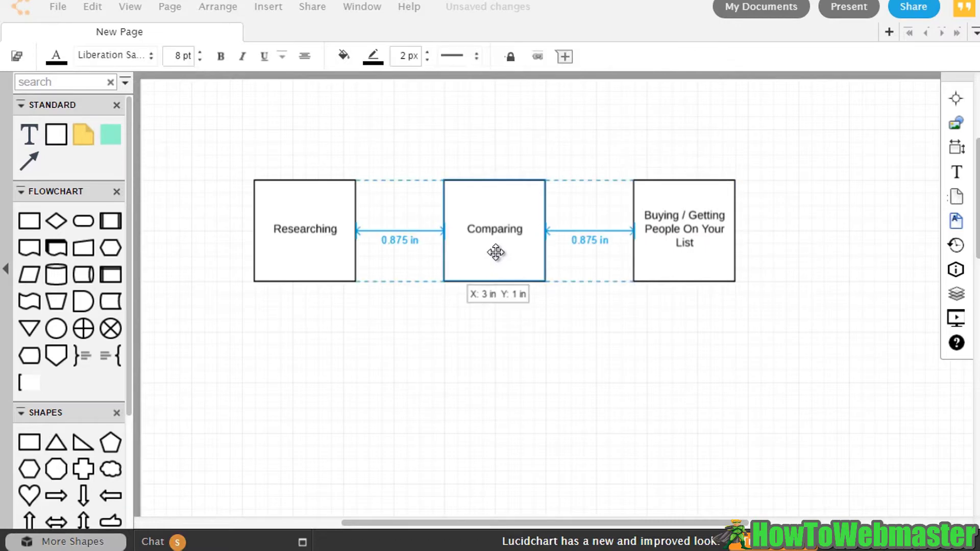
# Add a square text block directly below Researching and connect Researching to it with a downward arrow
pyautogui.click(335, 253)
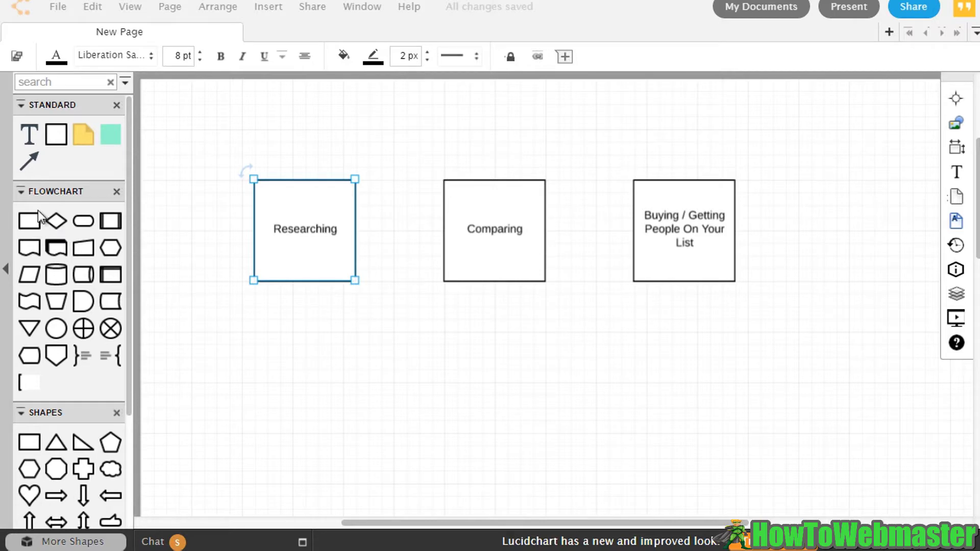
pyautogui.moveTo(56, 134); pyautogui.dragTo(319, 366)
pyautogui.doubleClick(309, 391)
pyautogui.click(364, 365)
pyautogui.moveTo(304, 282); pyautogui.dragTo(305, 342)
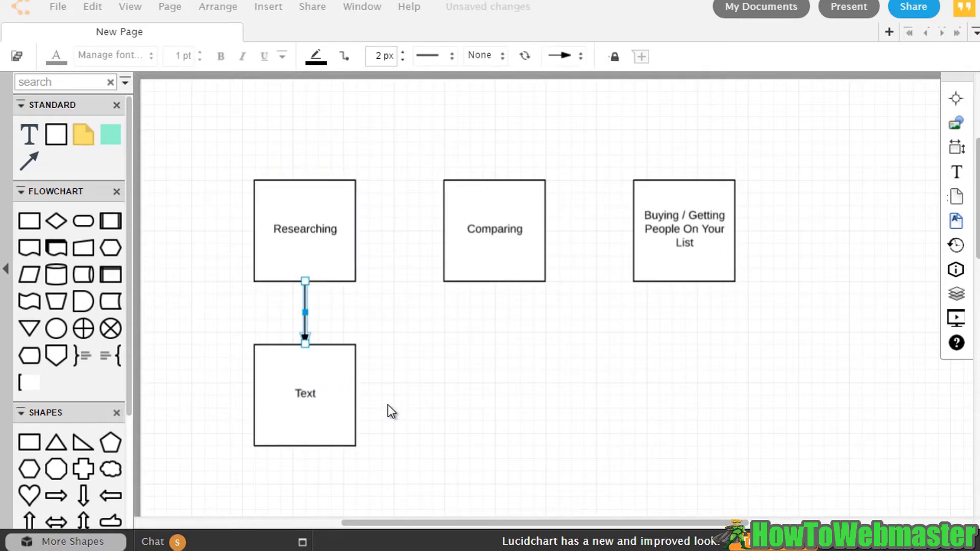
# Place a copy of the new text block beneath it in the Researching column, linked by a downward arrow
pyautogui.scroll(-2, 388, 405)
pyautogui.click(313, 304)
pyautogui.hotkey('ctrl', 'c')
pyautogui.hotkey('ctrl', 'v')
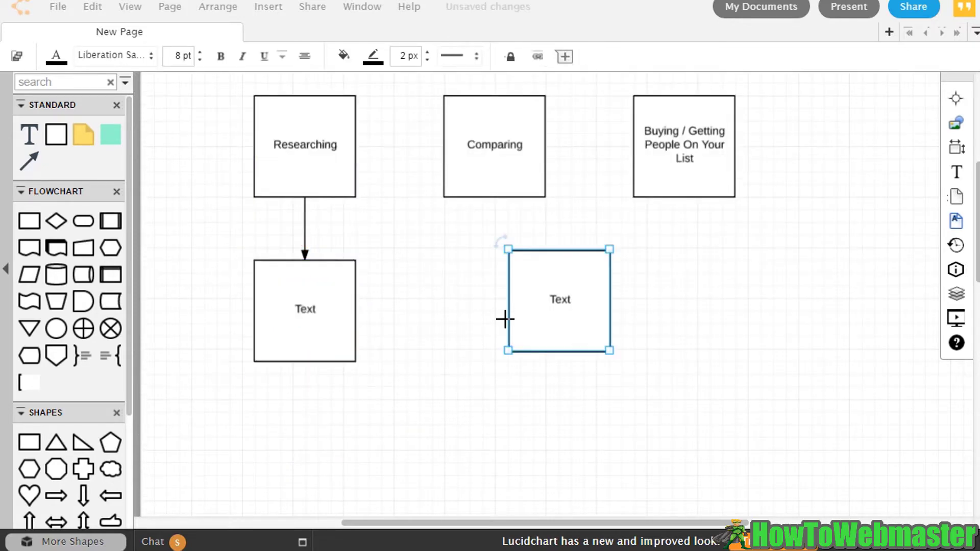
pyautogui.moveTo(505, 327); pyautogui.dragTo(264, 455)
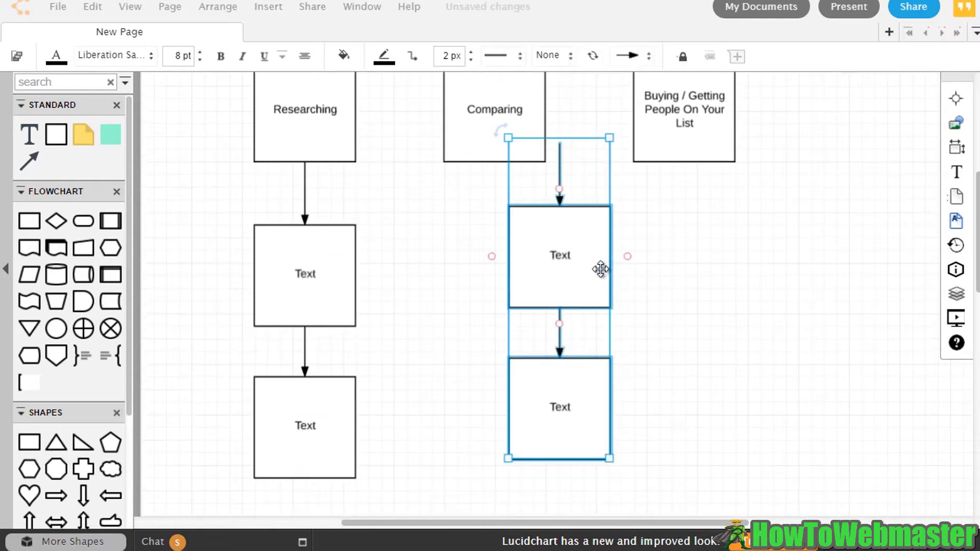
# Place copies of the two-block column with its arrows under the Comparing and Buying squares, aligned with the first column
pyautogui.moveTo(560, 282); pyautogui.dragTo(521, 291)
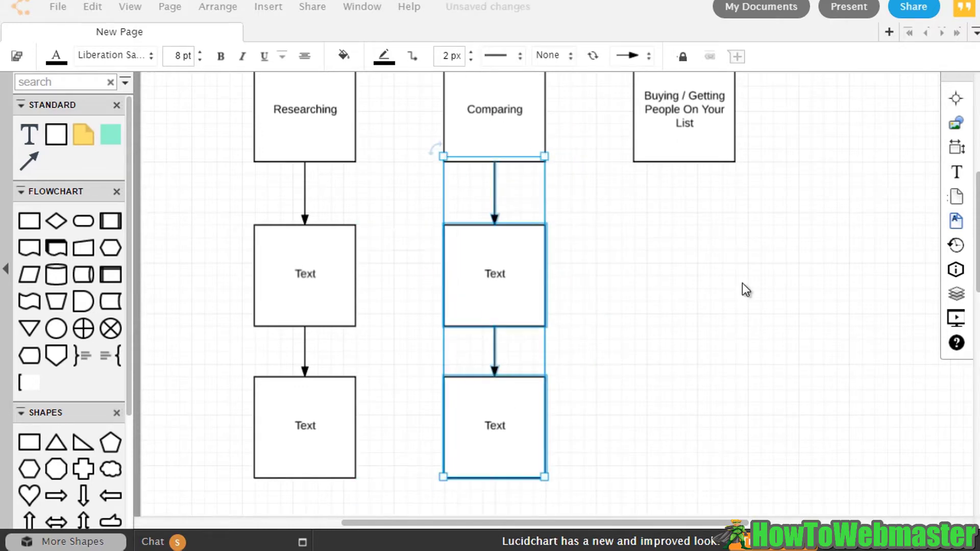
pyautogui.hotkey('ctrl', 'v')
pyautogui.moveTo(580, 256); pyautogui.dragTo(701, 273)
pyautogui.click(804, 278)
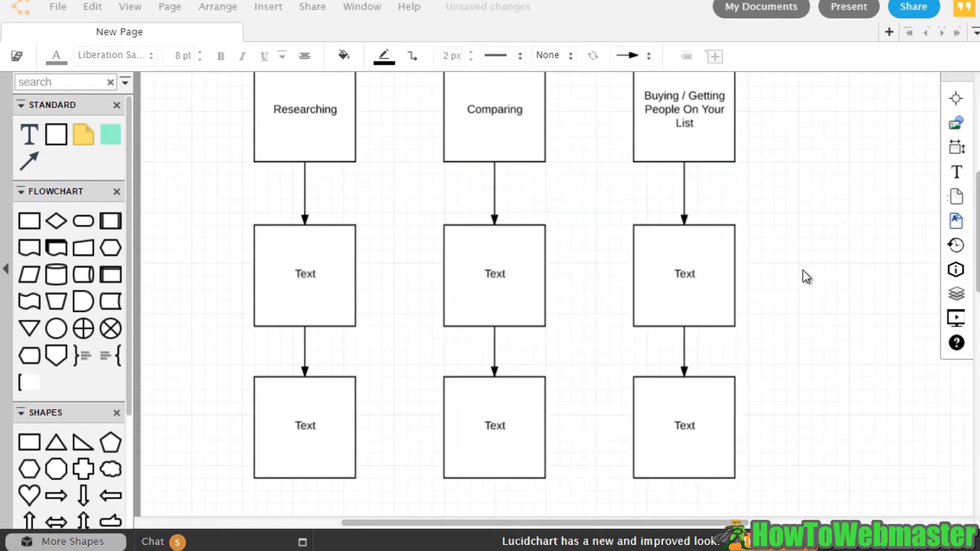
pyautogui.scroll(3, 334, 153)
pyautogui.click(502, 199)
pyautogui.click(654, 199)
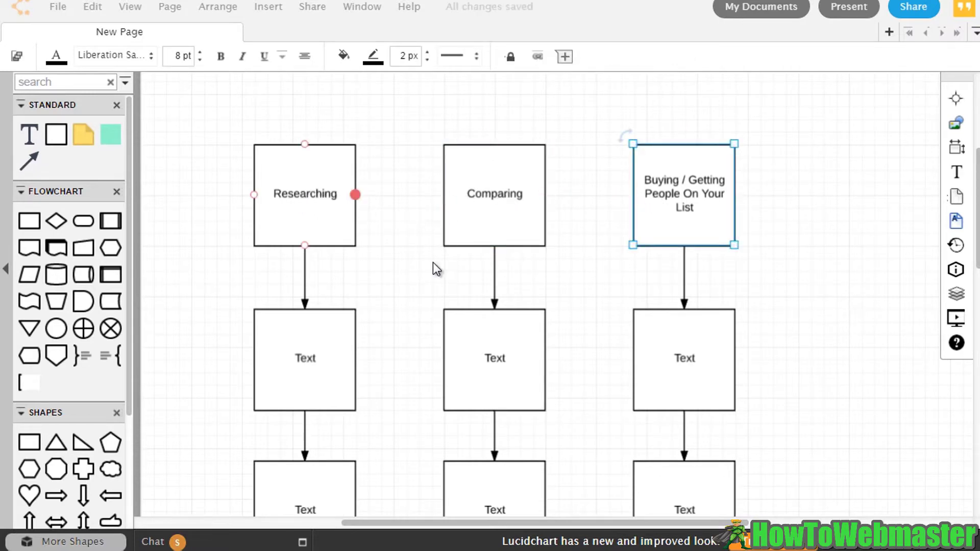
pyautogui.scroll(-3, 433, 263)
pyautogui.scroll(3, 424, 261)
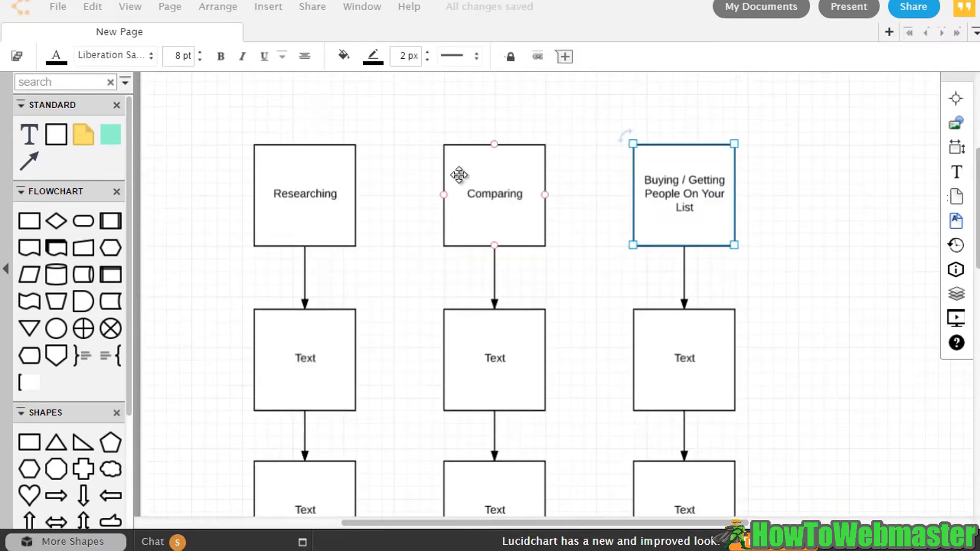
# Switch back to the WordPress admin and open the management page for post tags
pyautogui.click(805, 241)
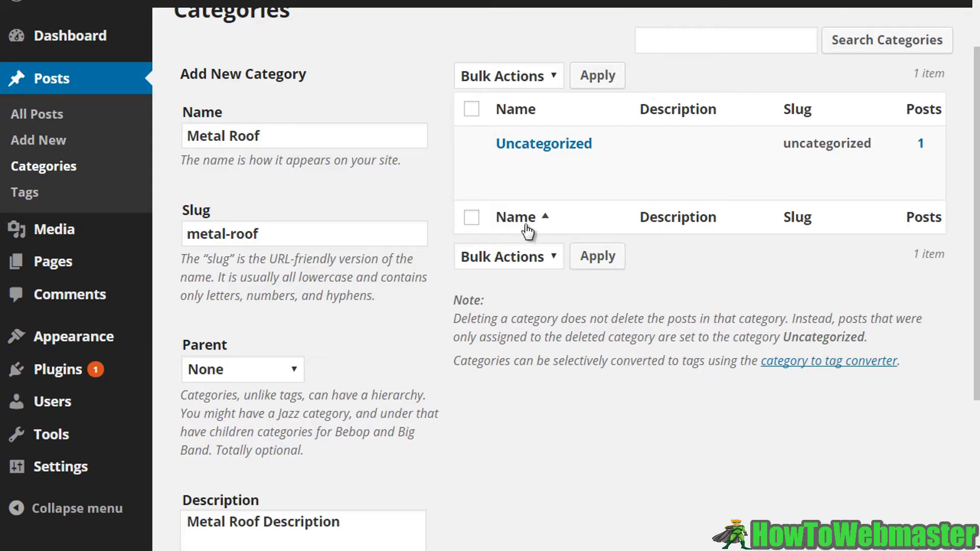
pyautogui.click(128, 193)
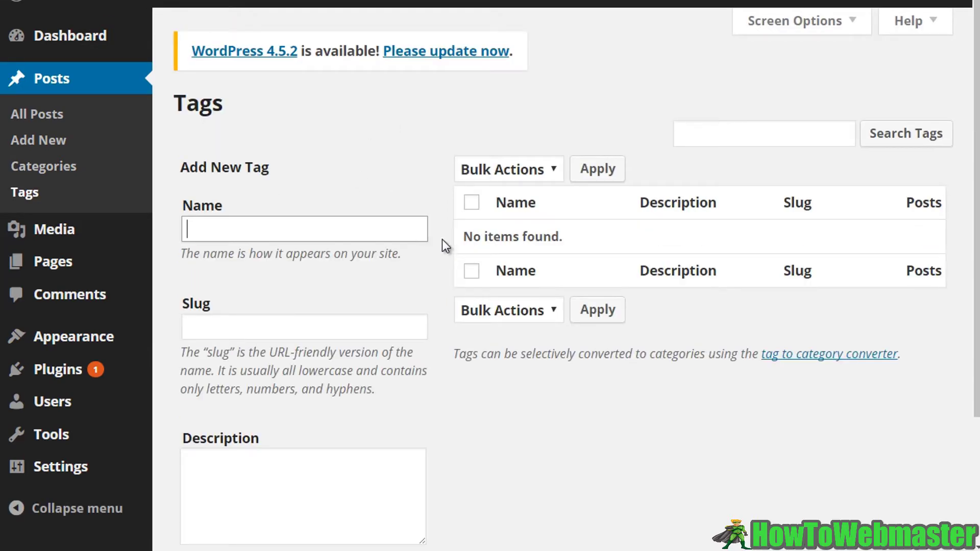
pyautogui.click(442, 240)
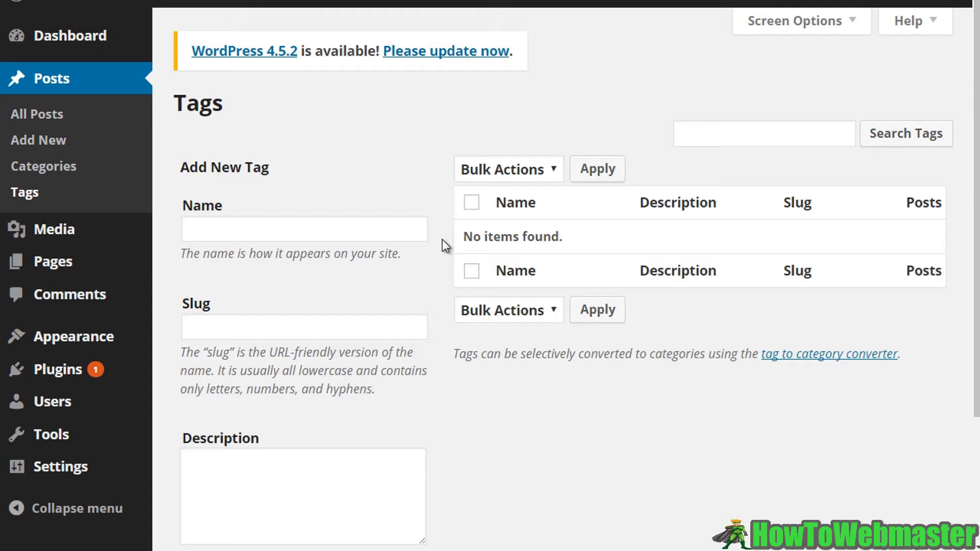
# Enter "comparison charts" as the name of the new tag
pyautogui.click(385, 225)
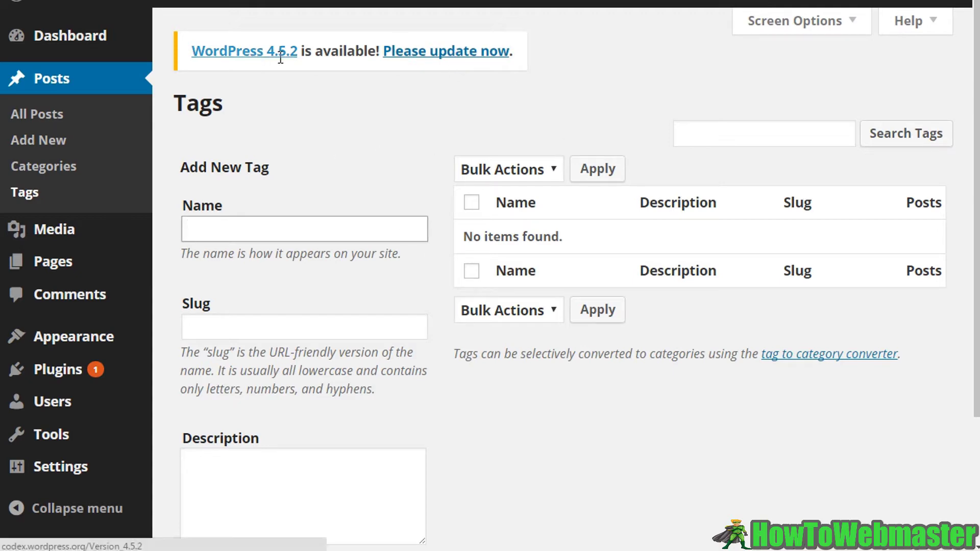
pyautogui.write('resarc')
pyautogui.hotkey('ctrl', 'a')
pyautogui.write('comparison charts')
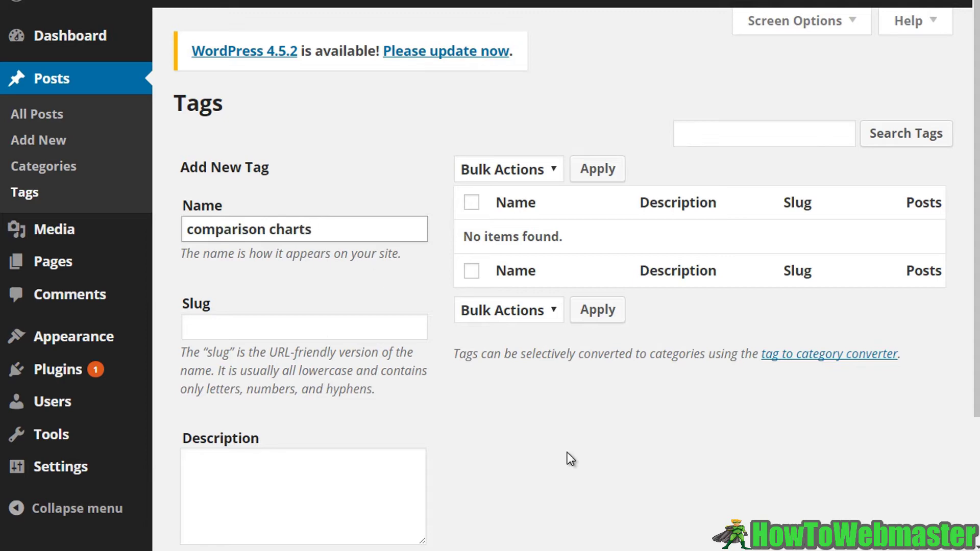